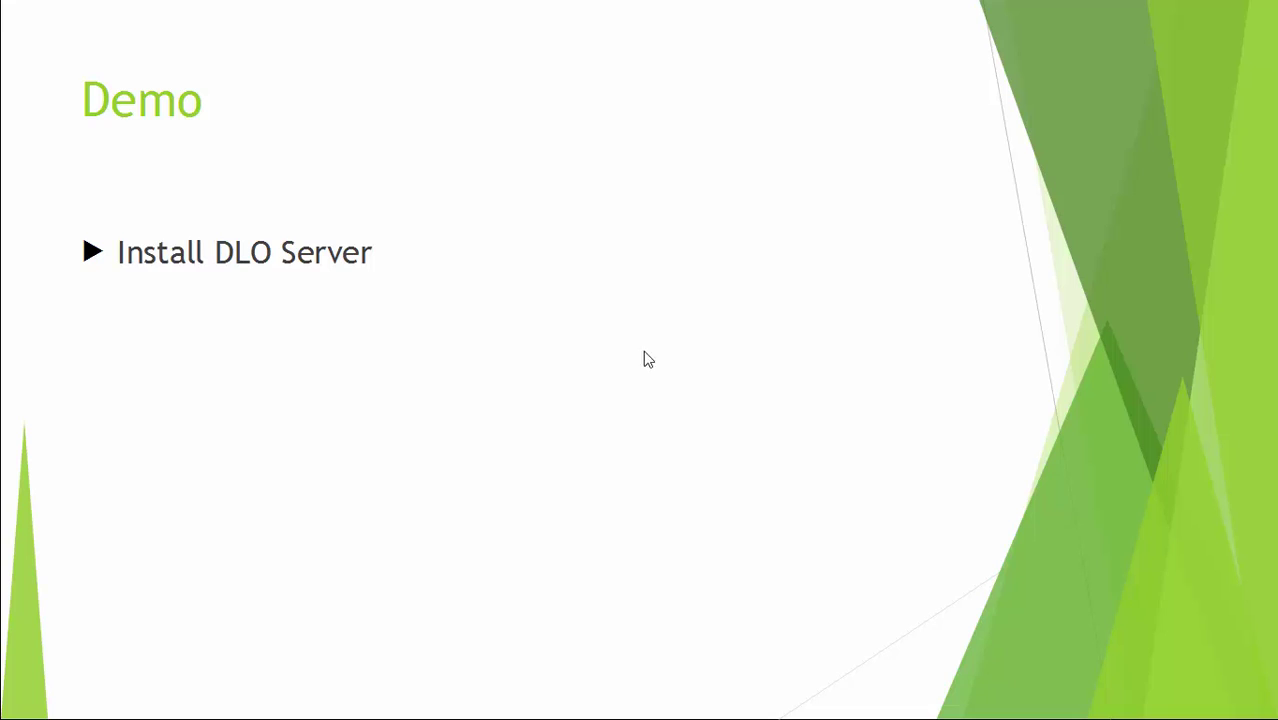
Step: Switch to the server desktop and open Local Disk (C:) in File Explorer
key(alt+Tab)
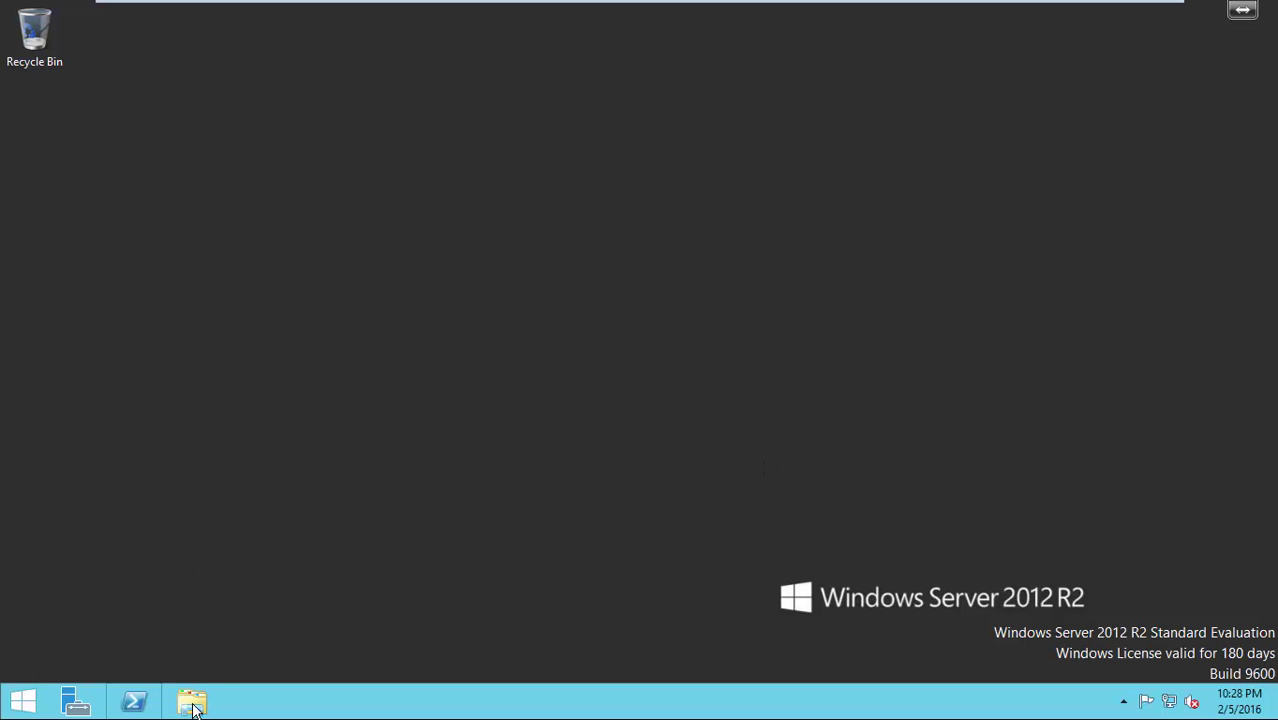
click(190, 706)
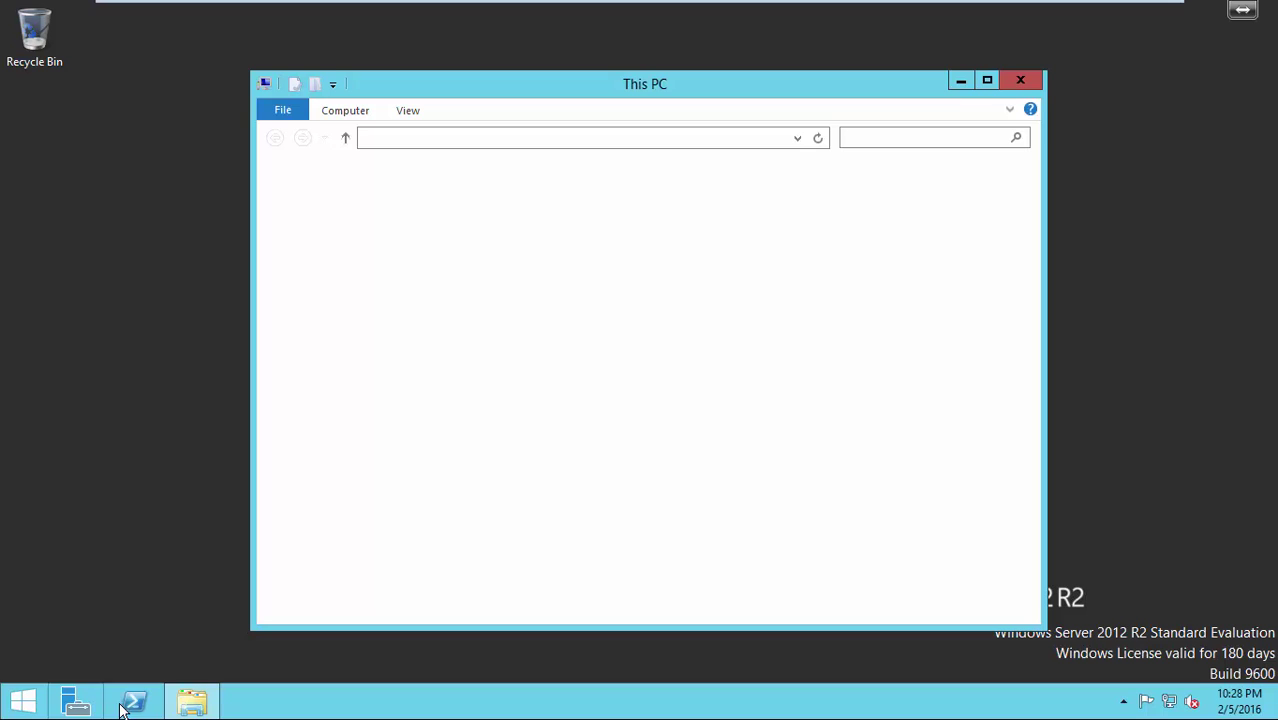
click(766, 400)
double_click(766, 400)
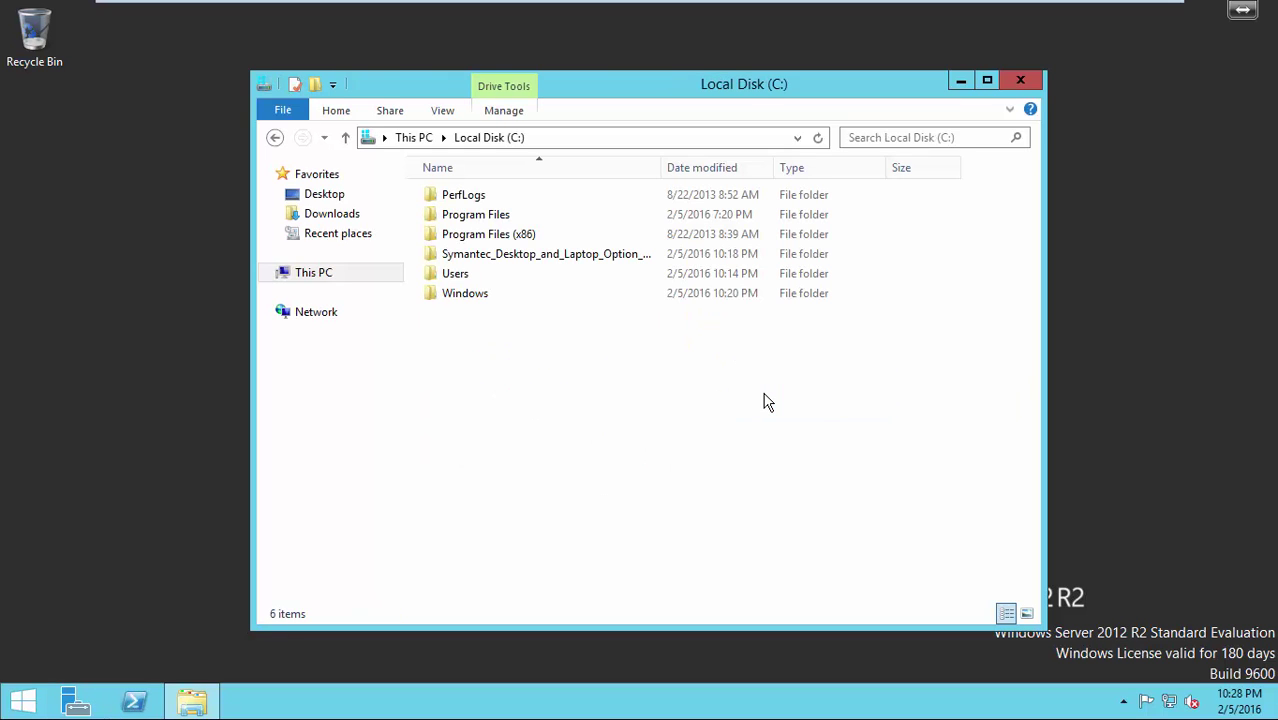
Step: Open the Symantec_Desktop_and_Laptop_Option_75823a_64-bit folder and scroll down to the setup application
click(590, 254)
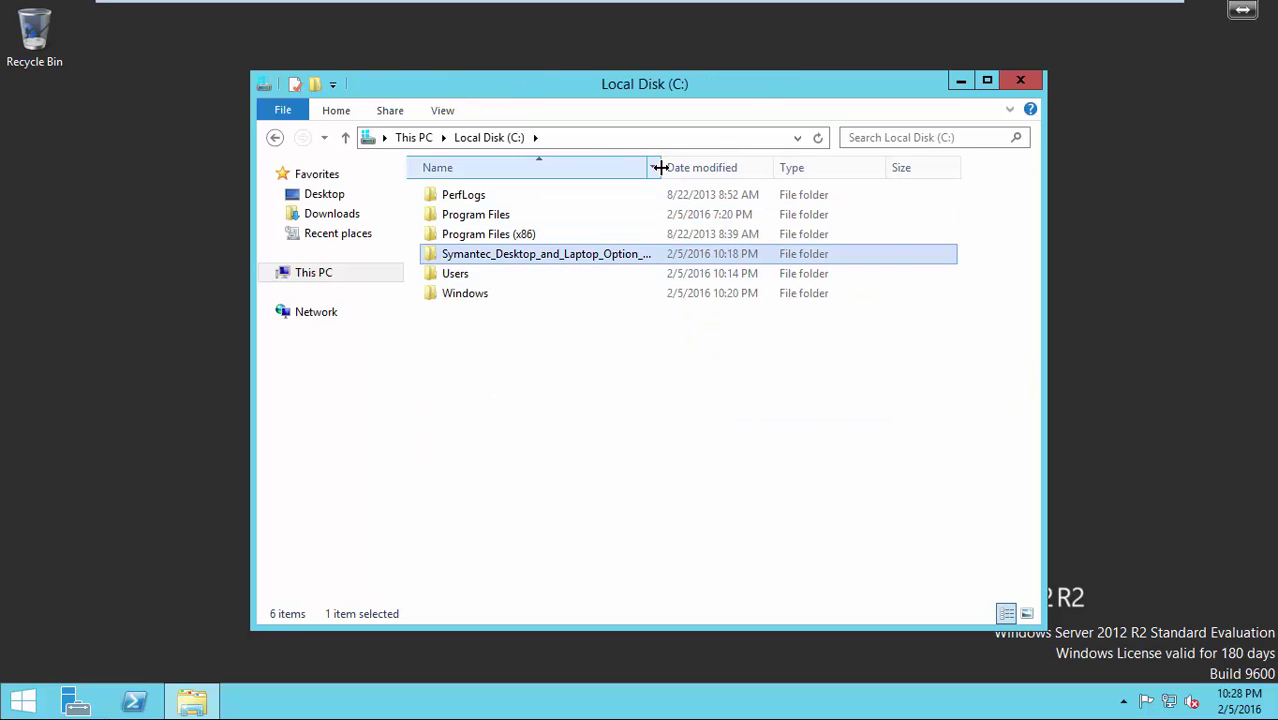
drag(658, 167, 796, 167)
double_click(648, 260)
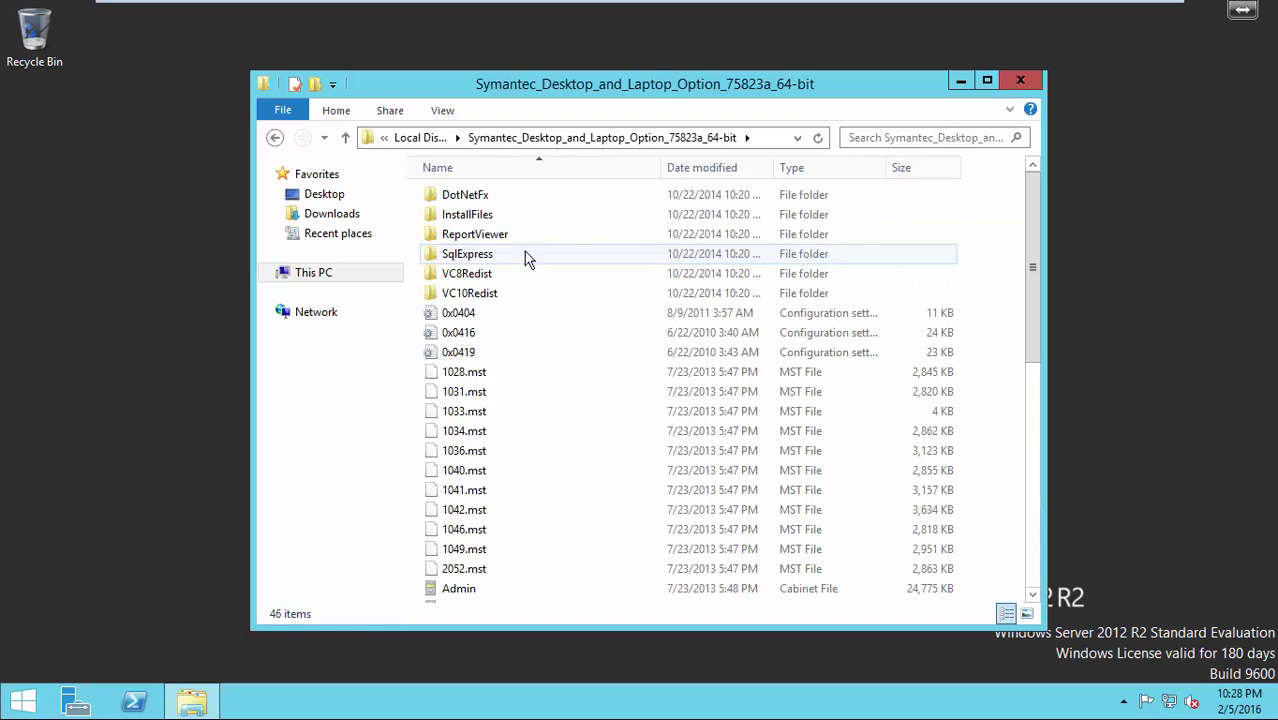
click(553, 470)
scroll(477, 540, down, 5)
scroll(477, 540, down, 3)
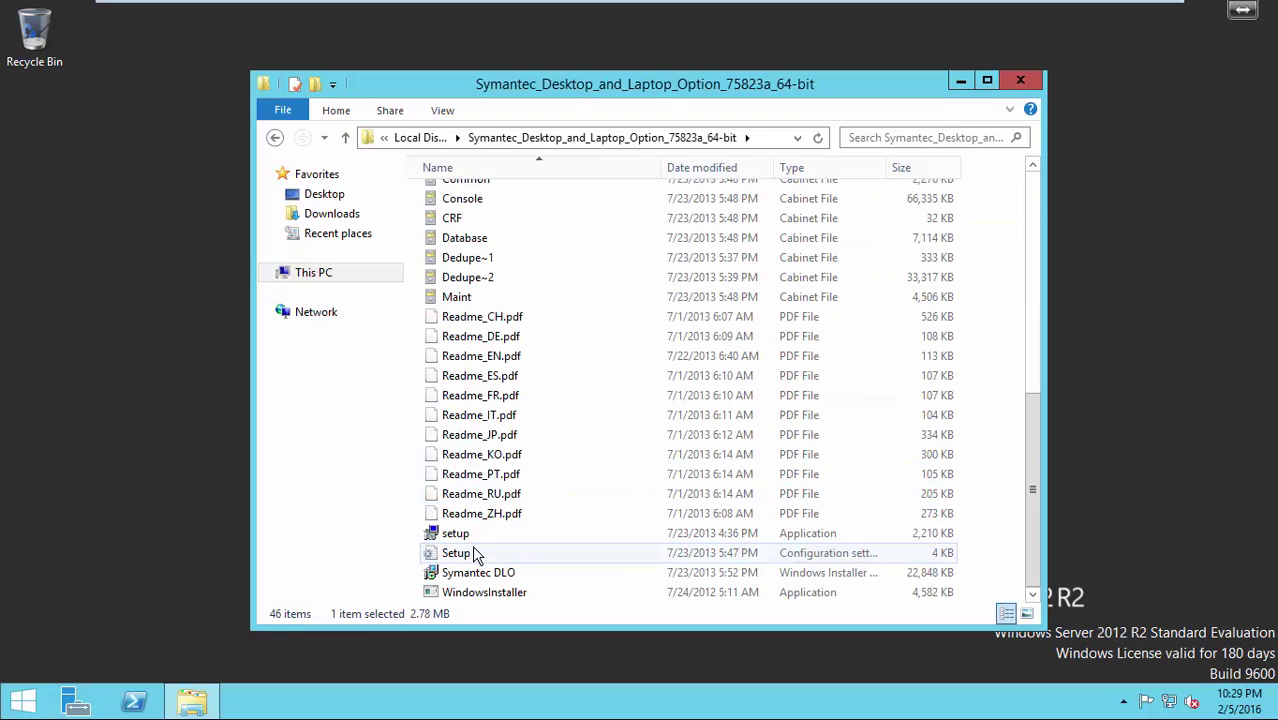
Step: Launch setup and accept the Symantec DLO Pre-Requisites prompt with Yes
click(475, 533)
double_click(475, 533)
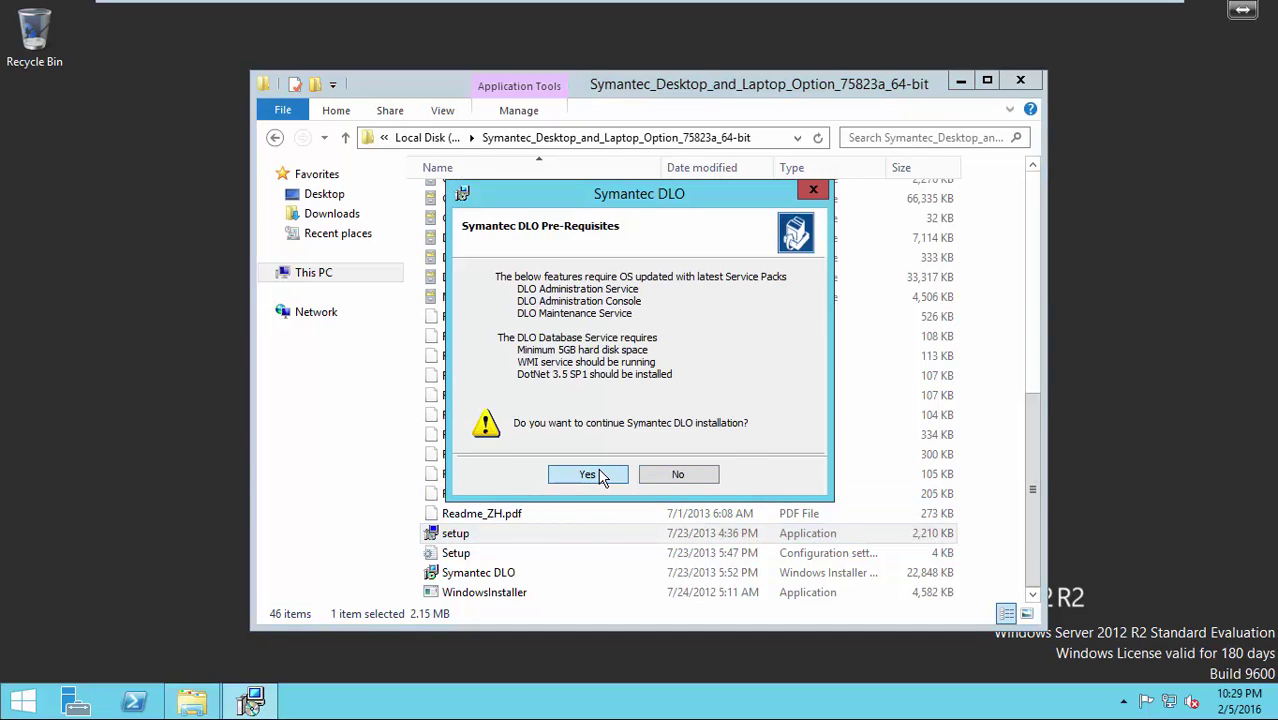
click(588, 474)
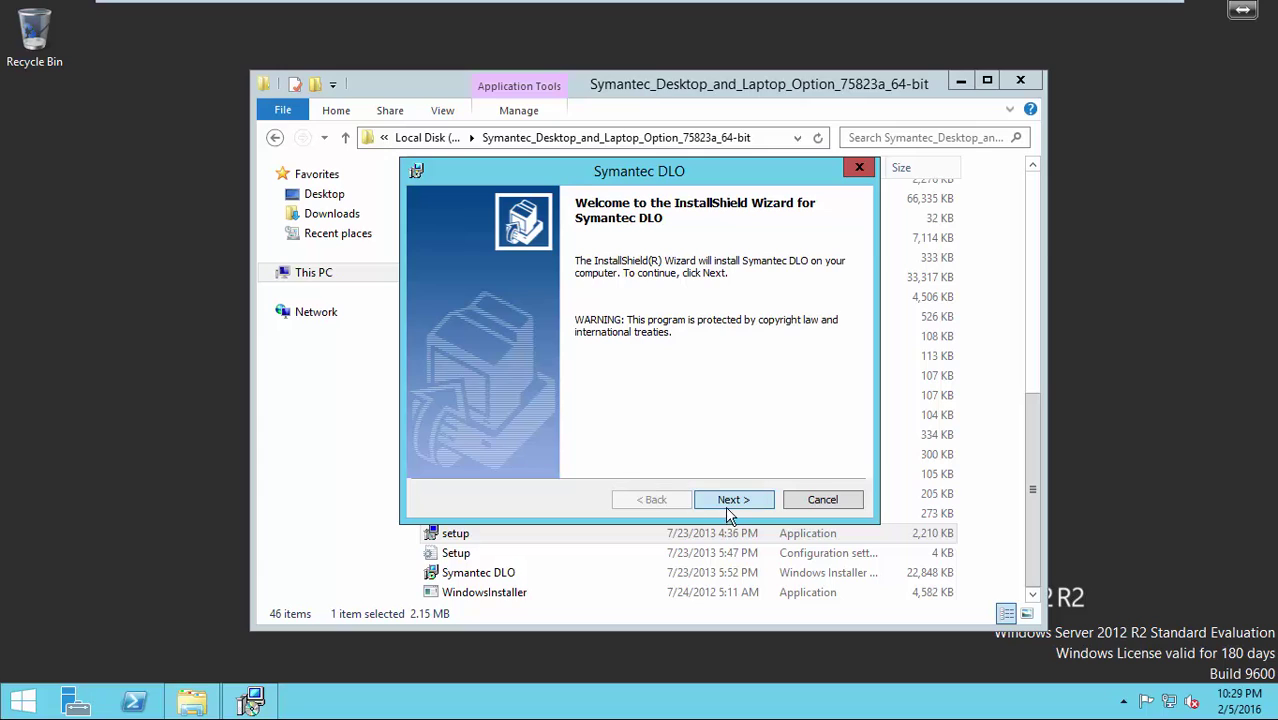
Step: Accept the license terms and keep all five DLO features installing on the local hard drive
click(725, 502)
click(595, 436)
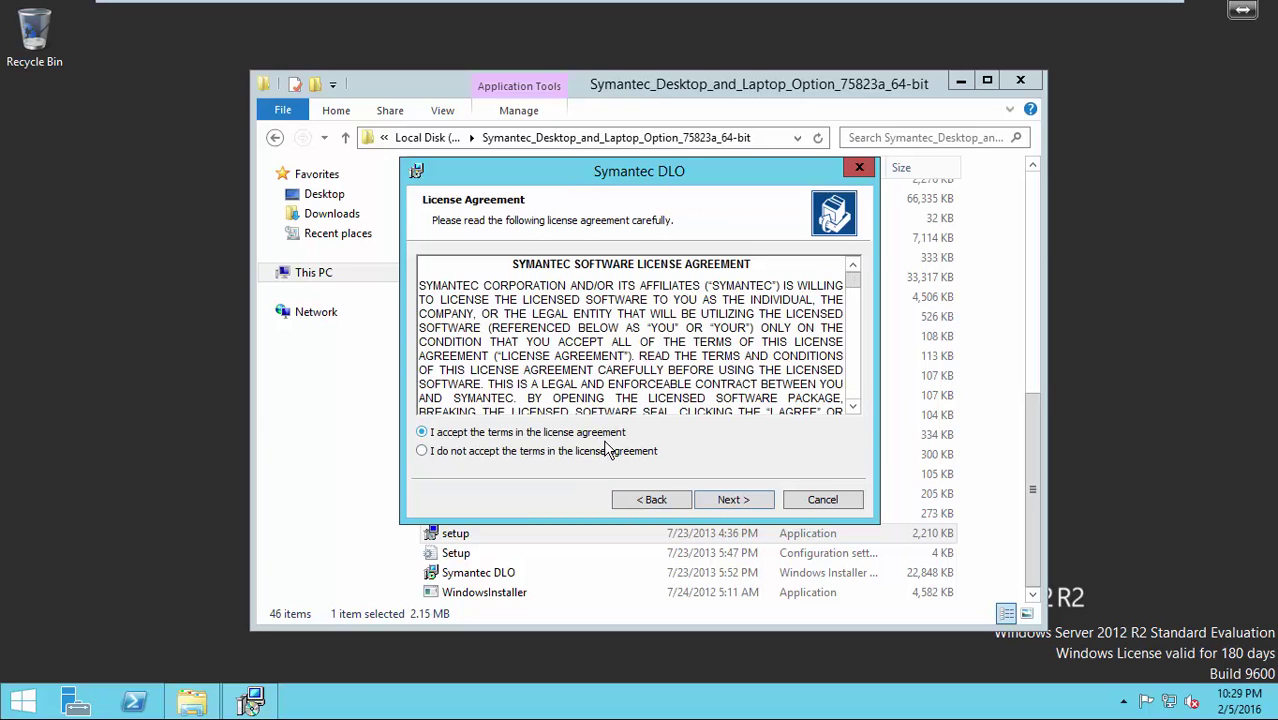
click(724, 498)
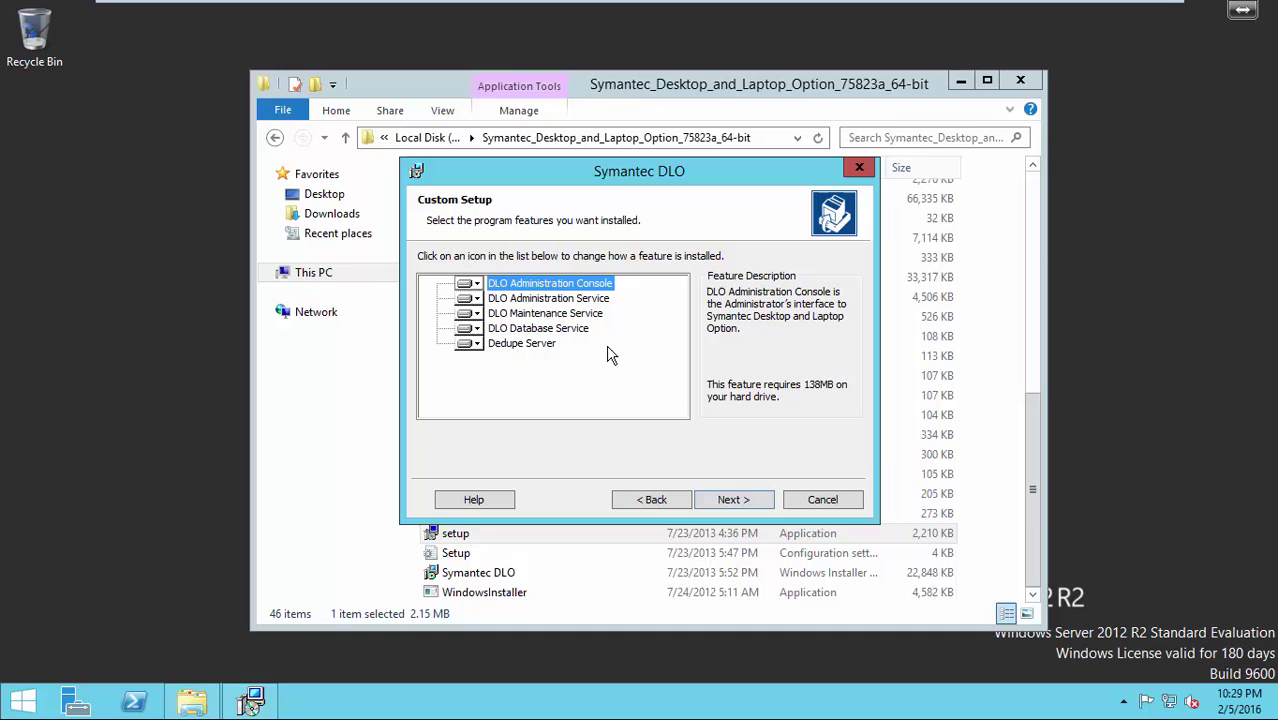
click(474, 286)
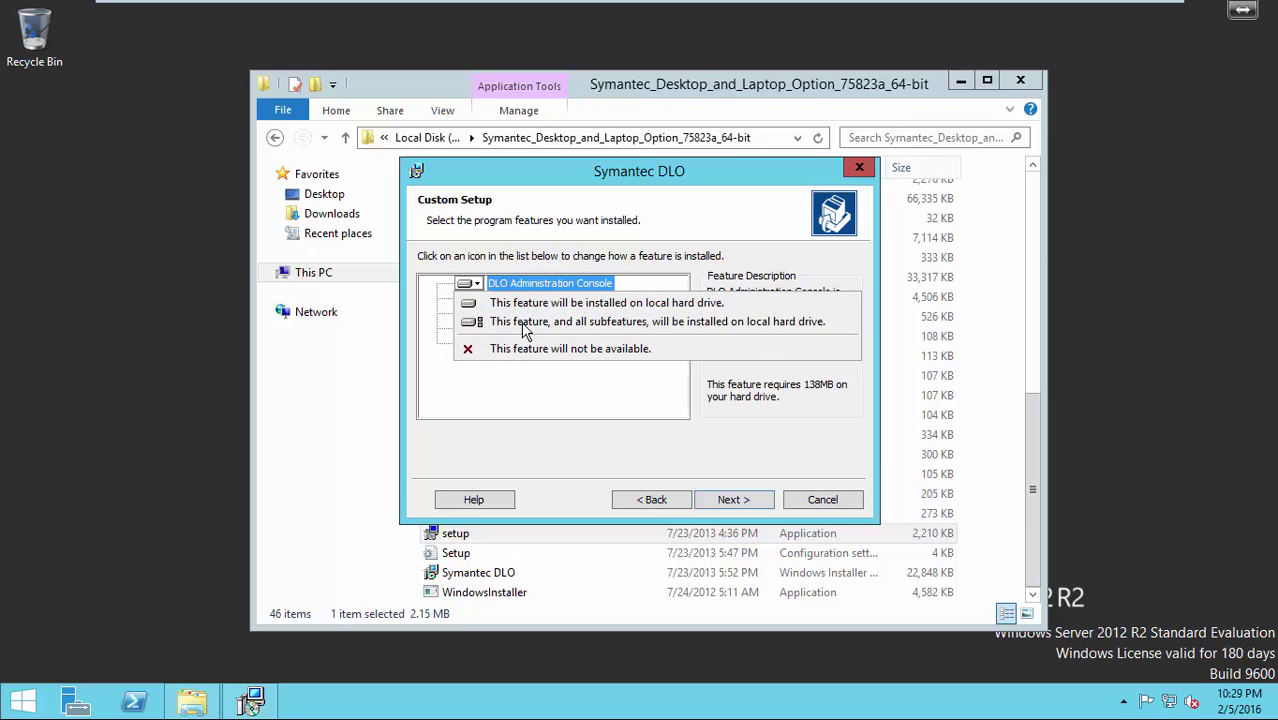
click(607, 300)
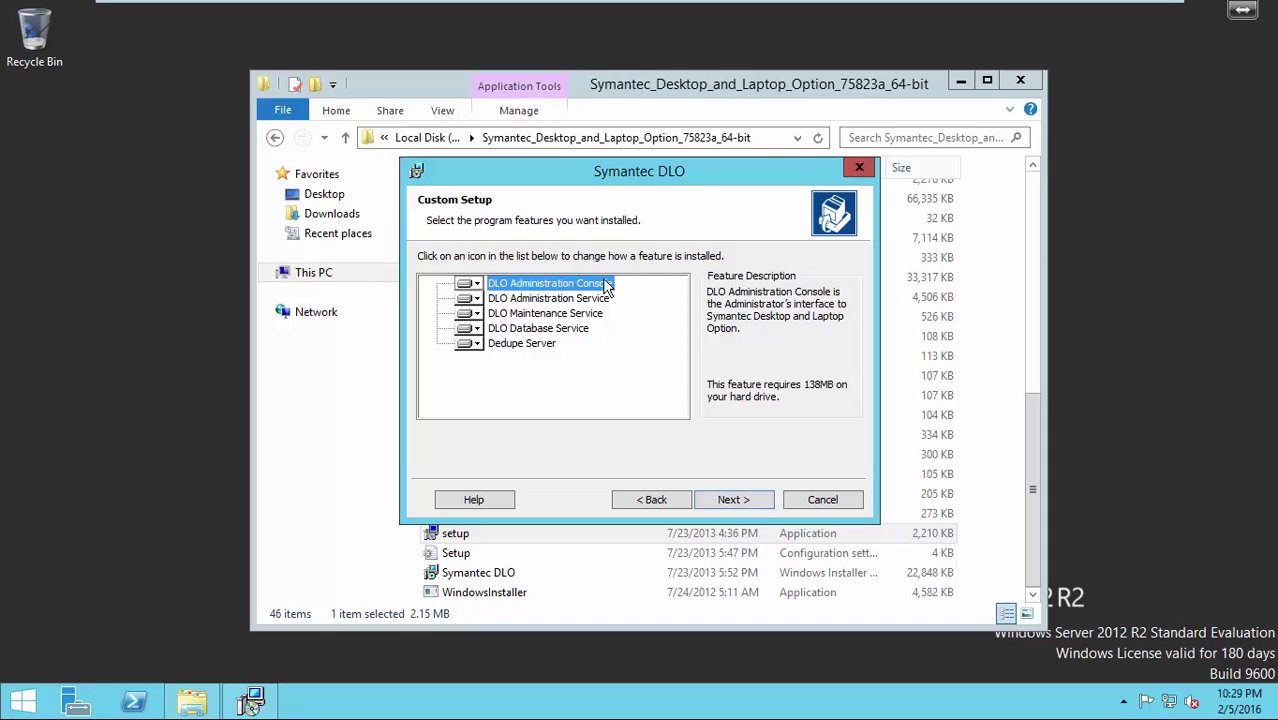
click(727, 503)
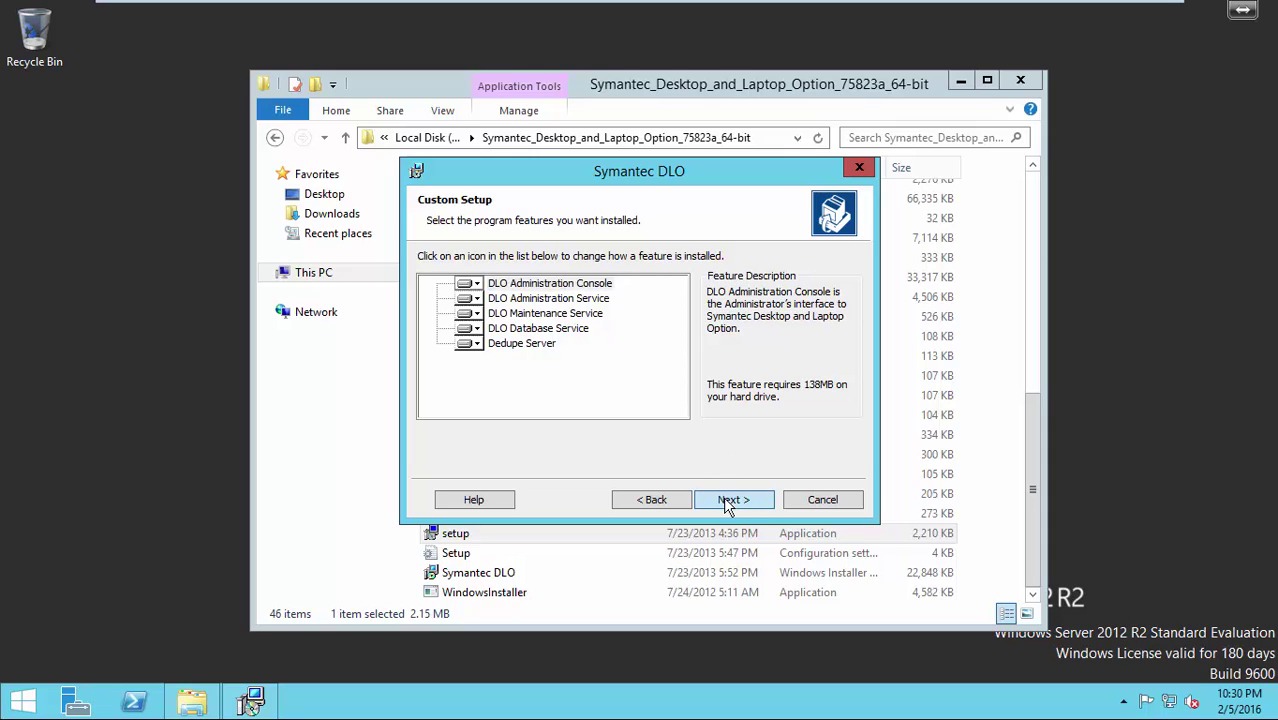
Step: Leave the serial number blank and dismiss the invalid-serial warning to reach the database page
click(727, 503)
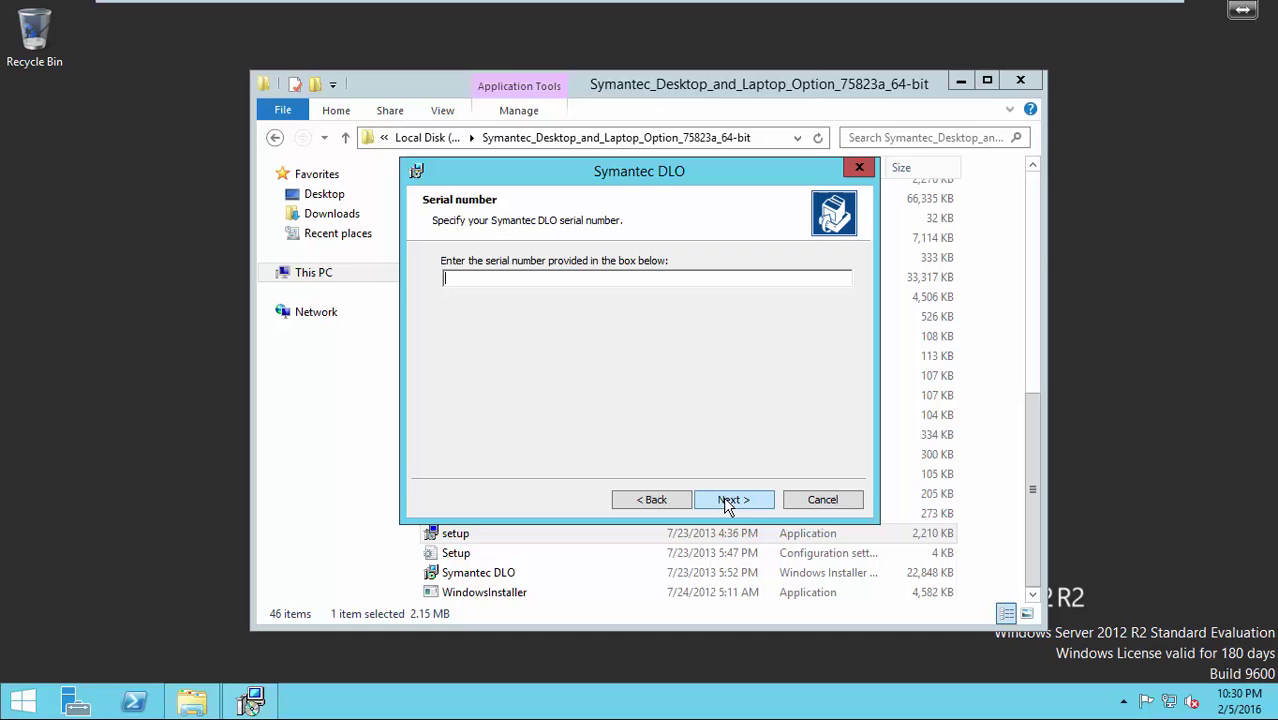
click(727, 503)
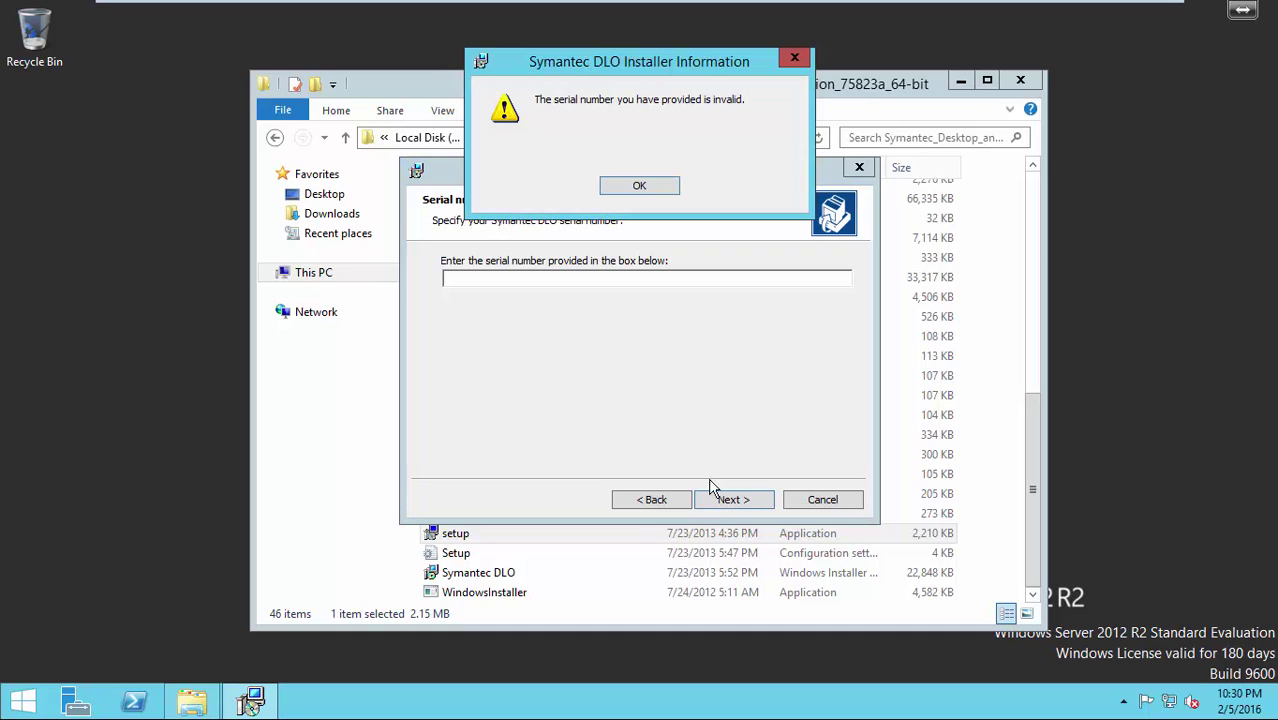
click(643, 186)
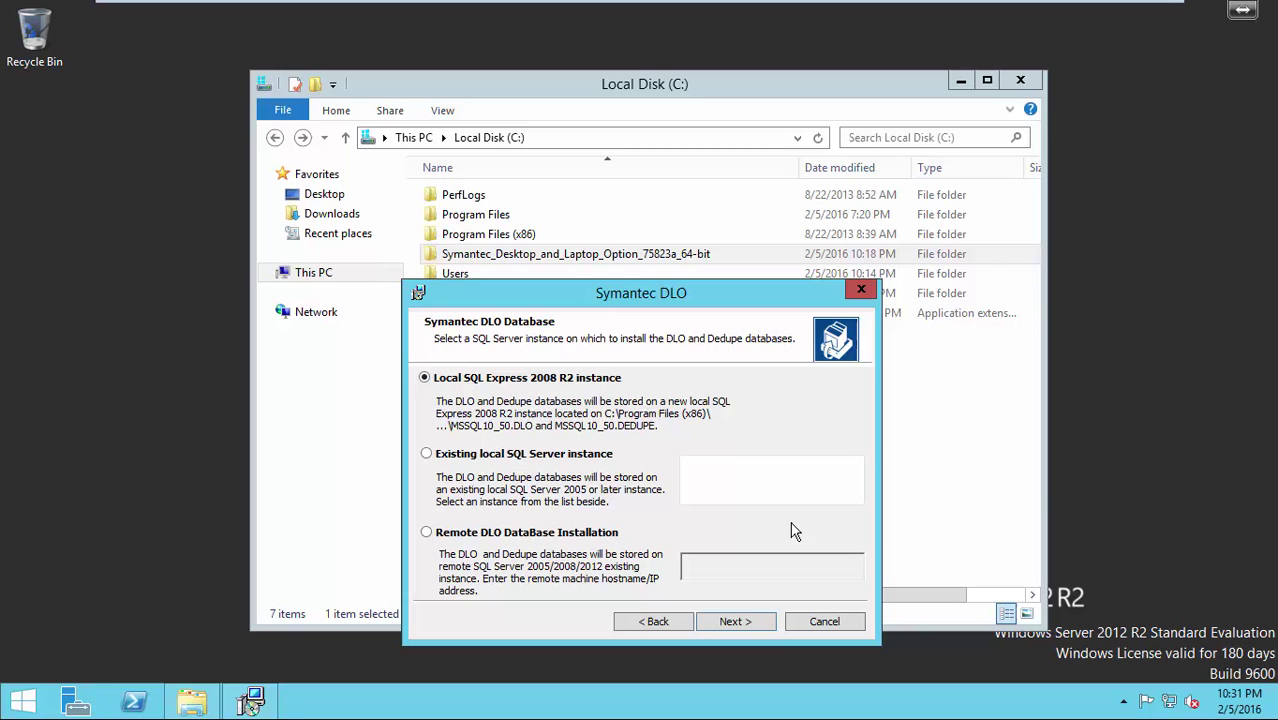
Step: Keep Local SQL Express and enter the SQL service account password
click(722, 622)
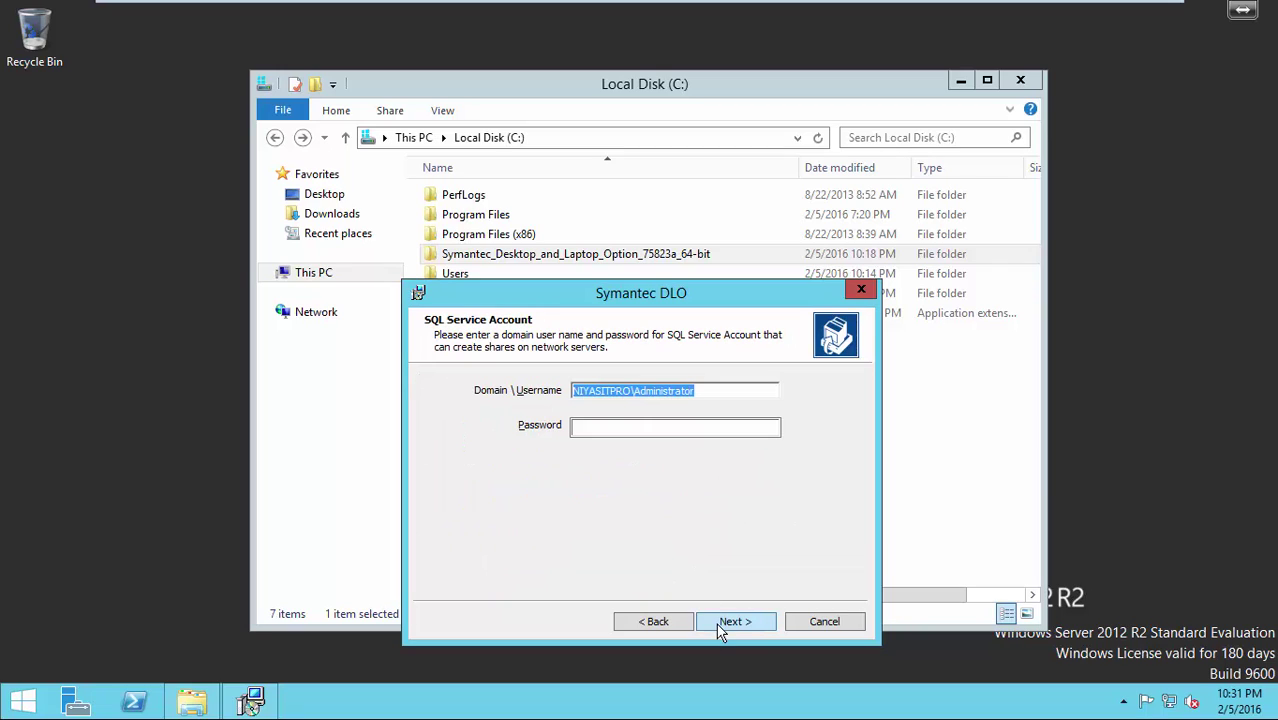
click(606, 427)
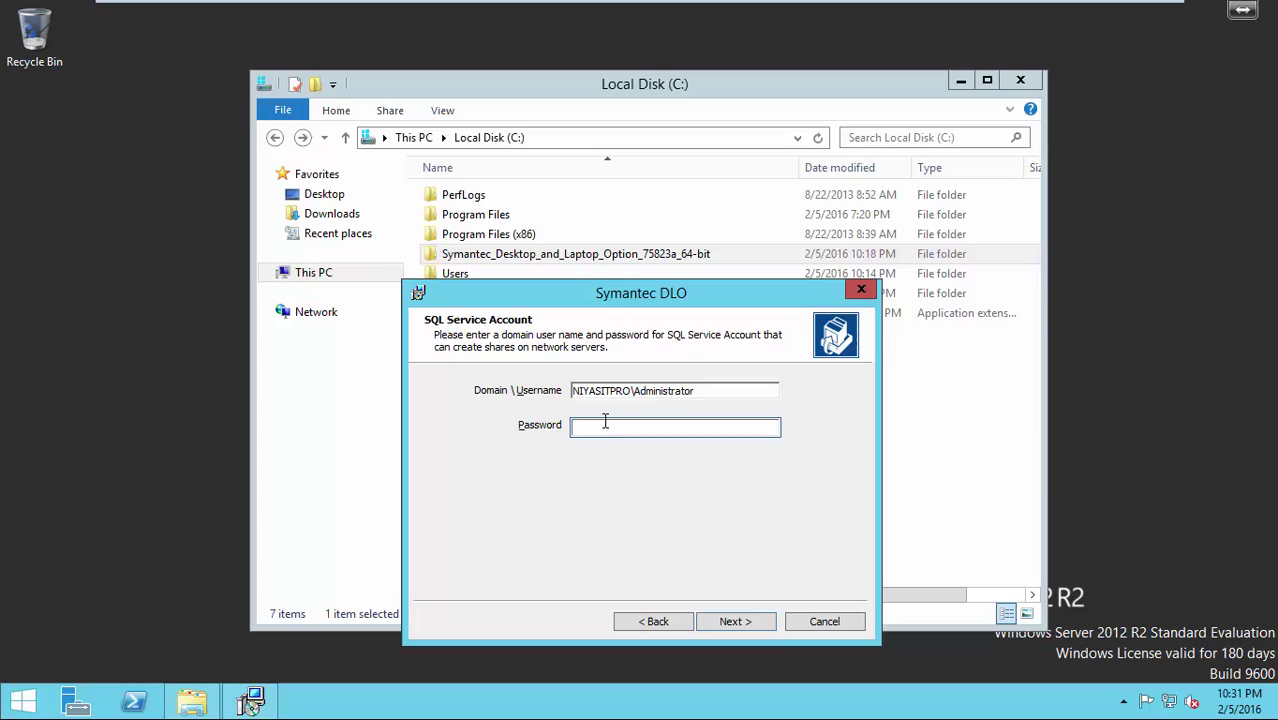
text(••••••••)
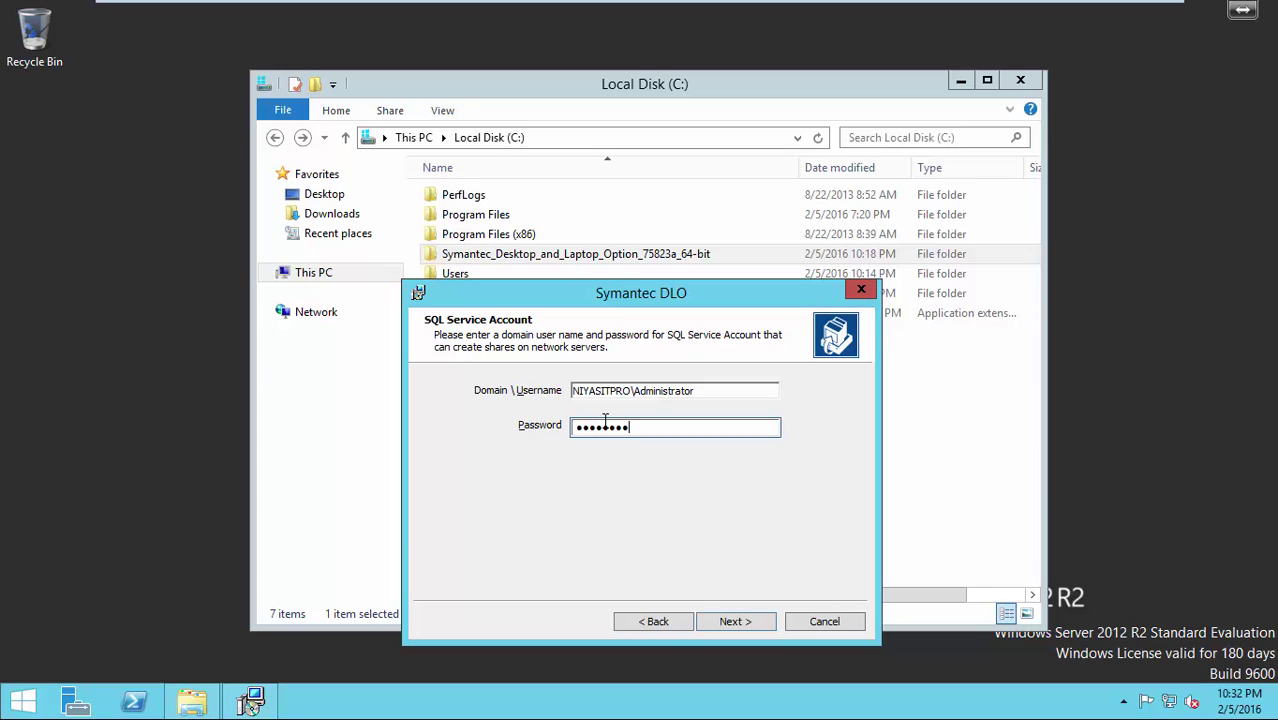
click(731, 624)
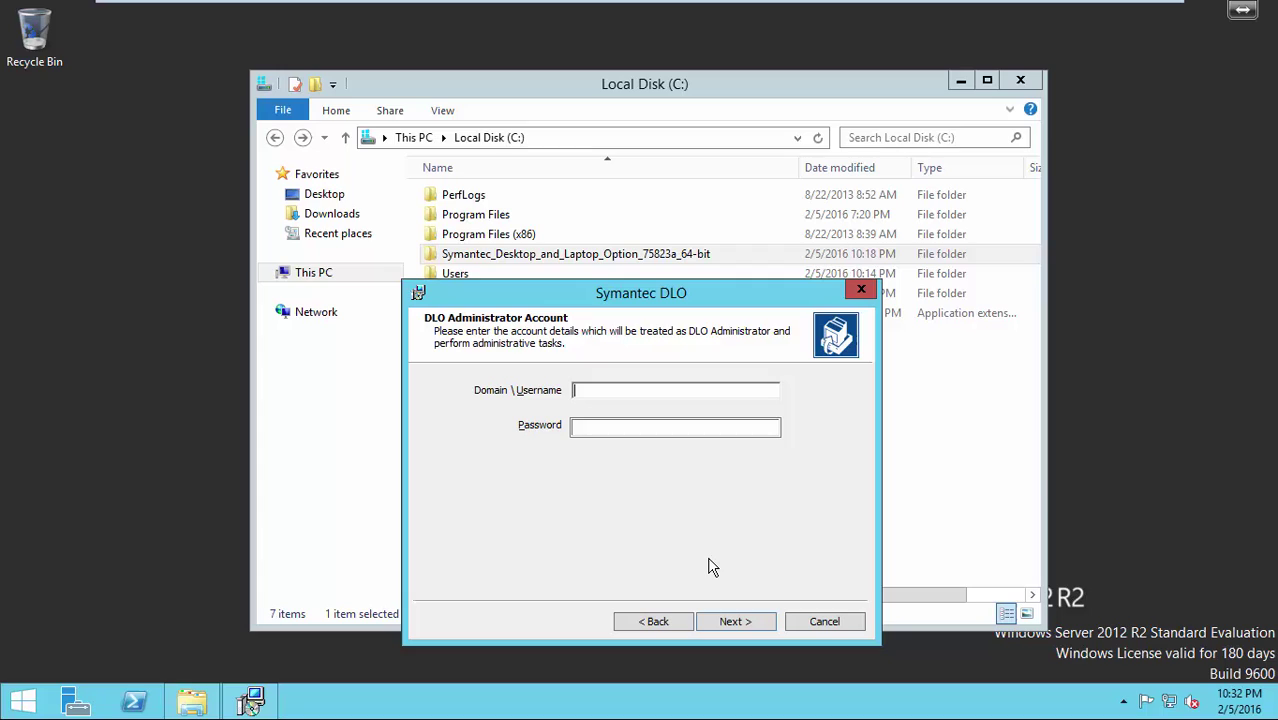
Step: Enter the domain Administrator username and its password as the DLO Administrator account
text(Niyasi)
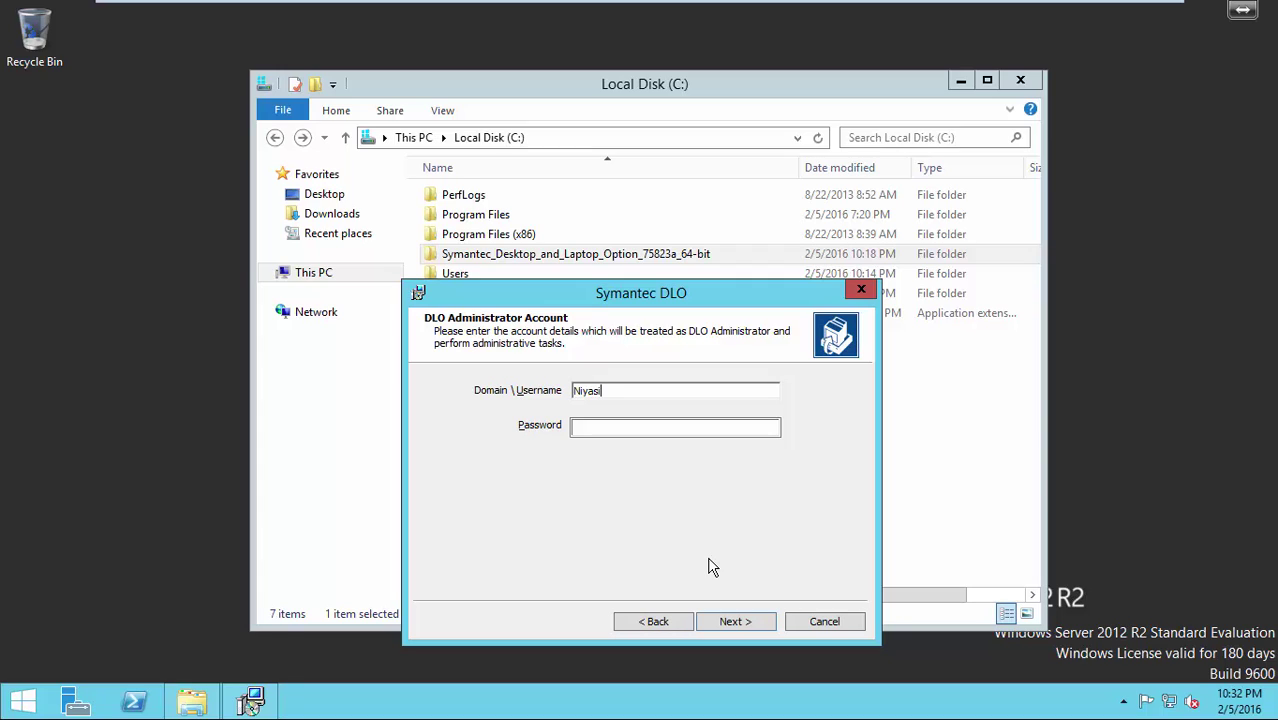
key(BackSpace)
key(BackSpace)
key(BackSpace)
key(BackSpace)
key(BackSpace)
text(IYASITPRO\Administrator)
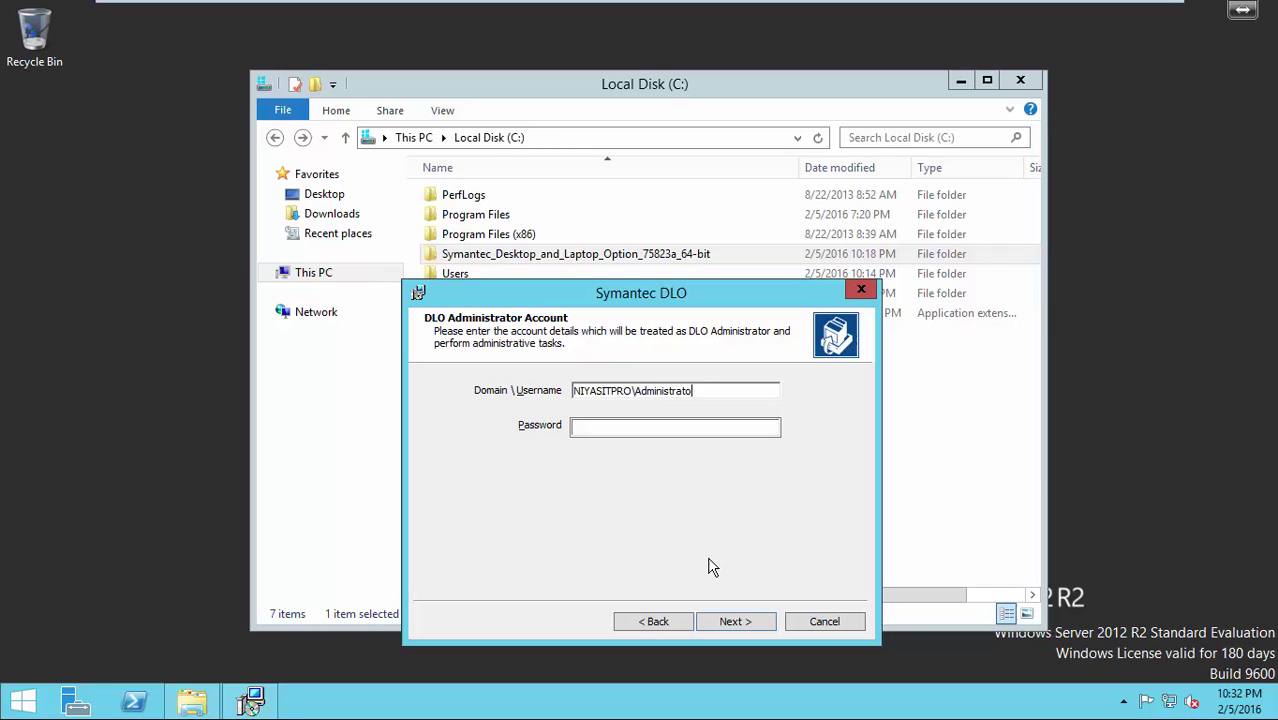
key(Tab)
text(•••••••)
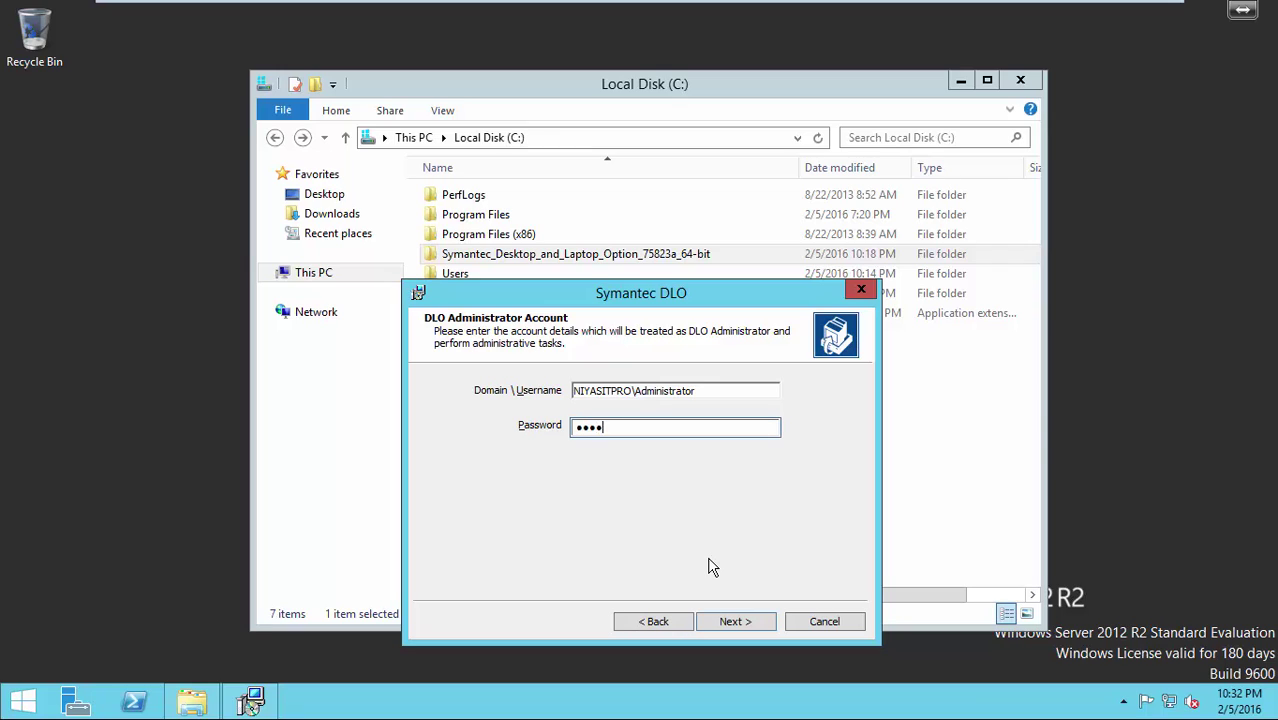
text(•)
click(736, 621)
Step: Run the installation and finish the wizard with Launch the console left ticked
click(738, 619)
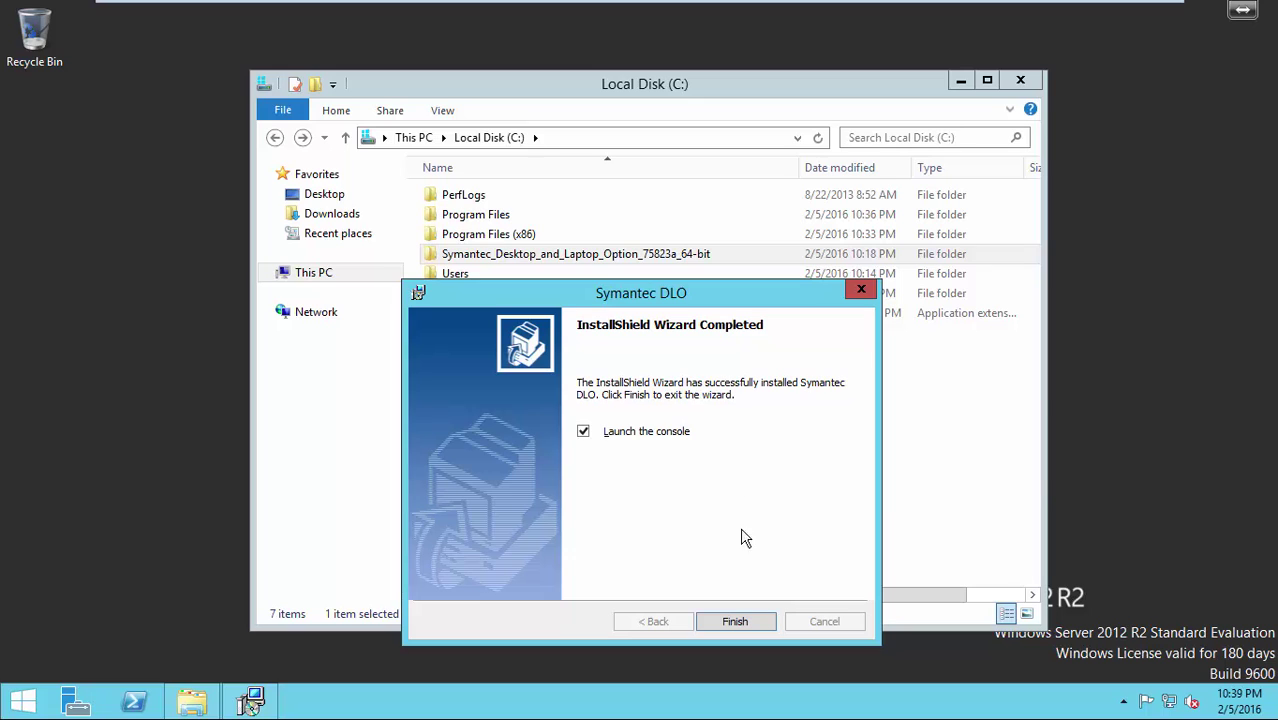
click(735, 621)
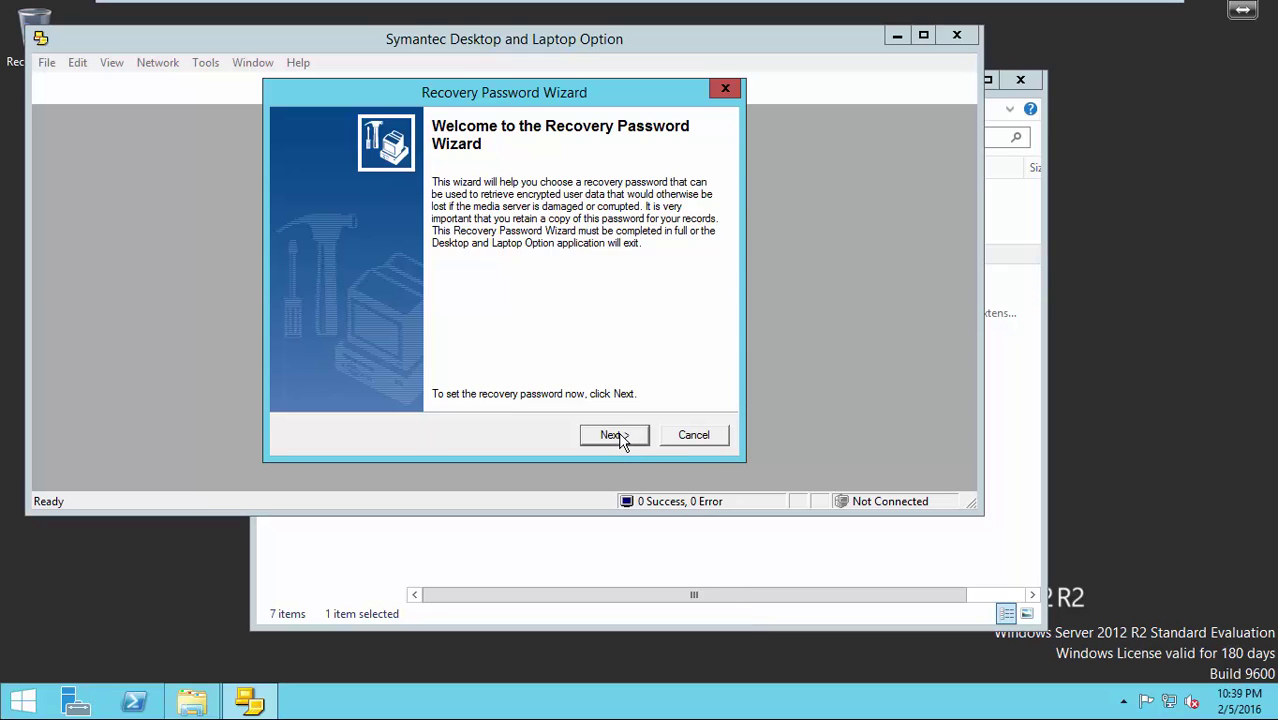
Step: Enter and confirm the recovery password, then finish the Recovery Password Wizard
click(618, 437)
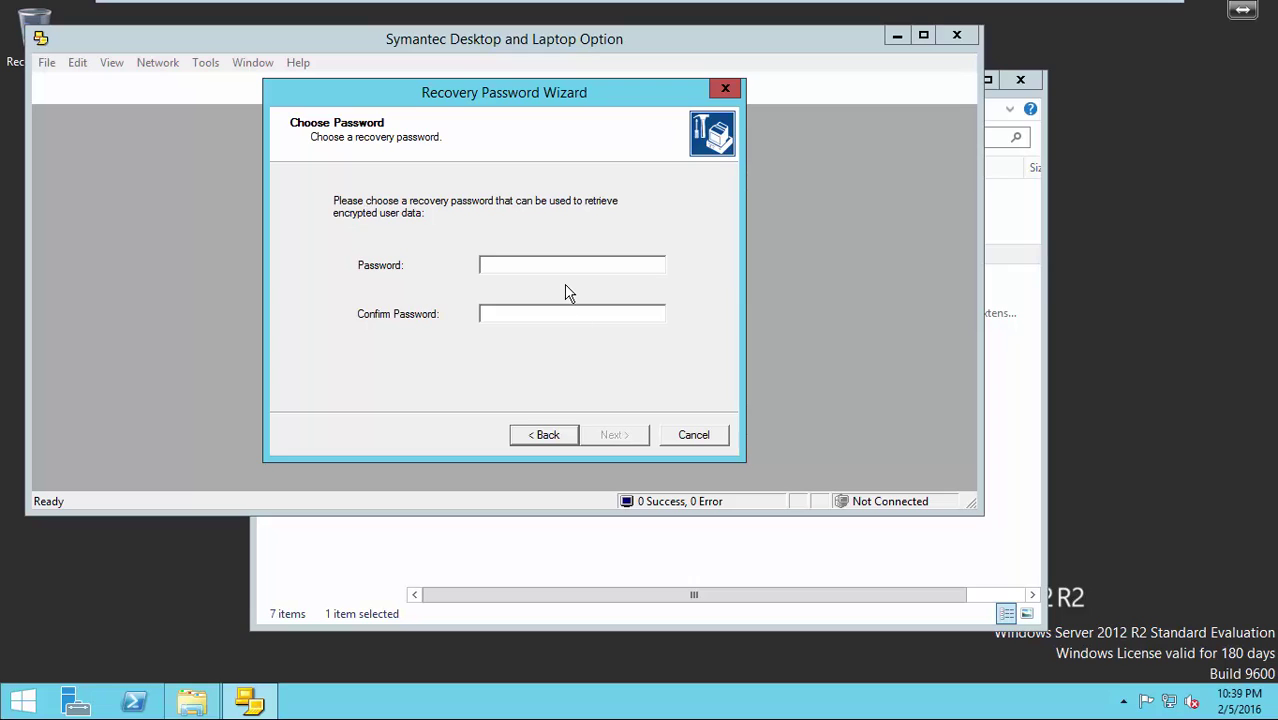
text(****************)
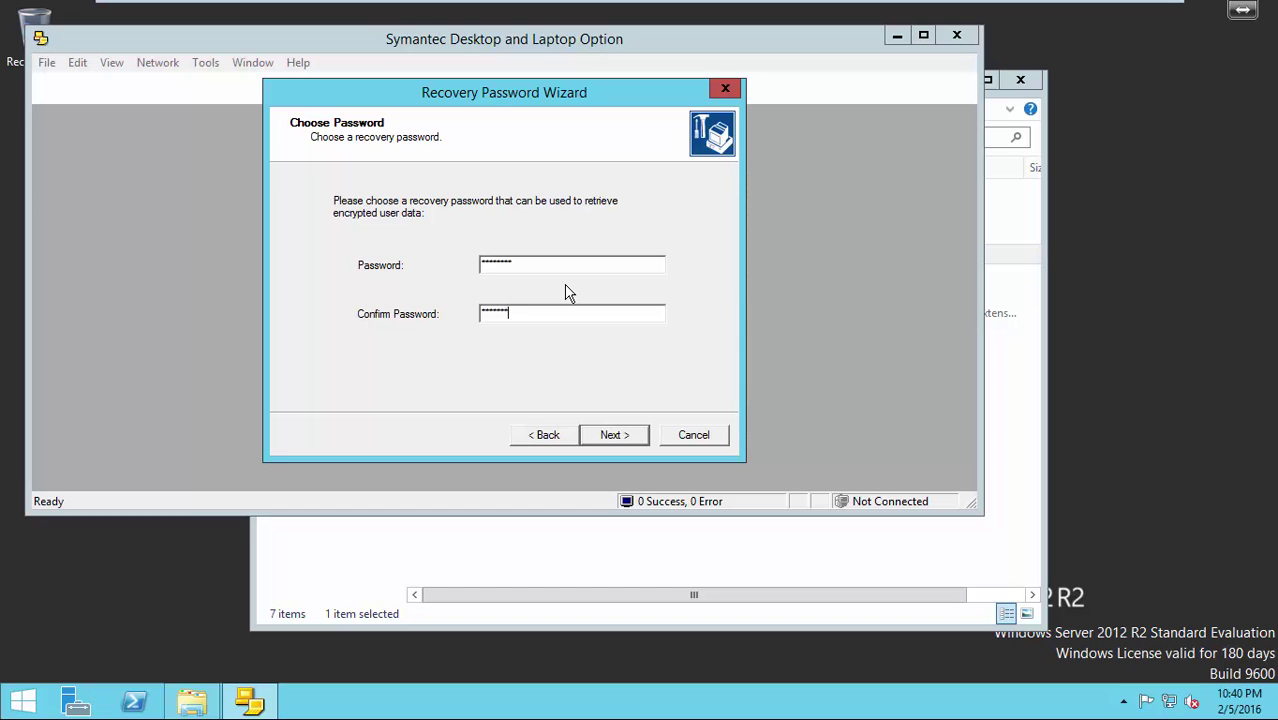
click(612, 436)
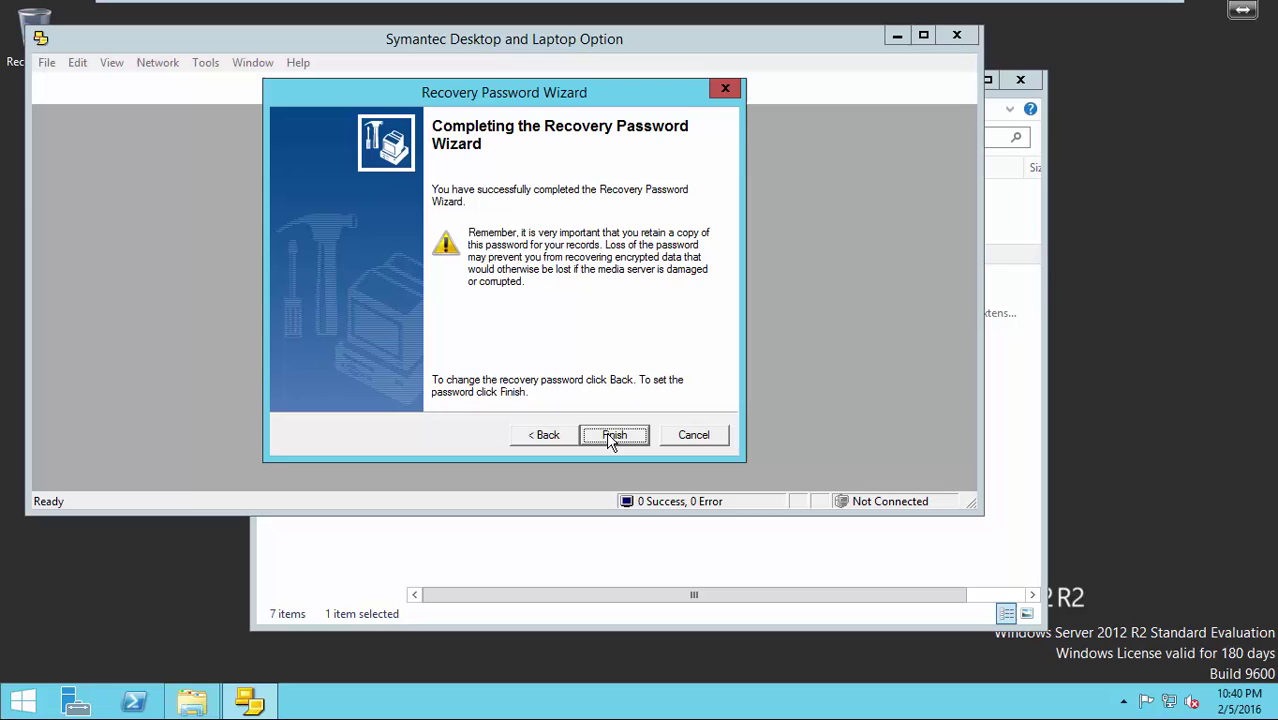
click(612, 436)
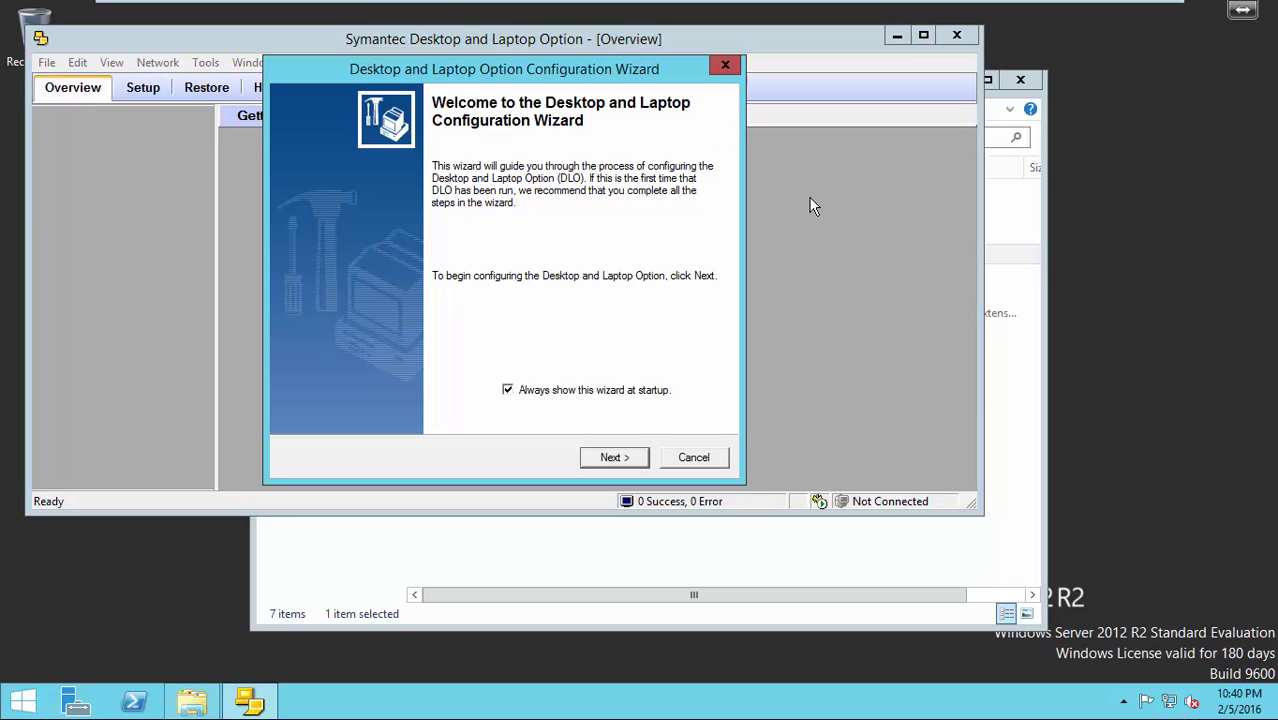
Step: Close the Configuration Wizard and maximize the console window on the Getting Started page
click(724, 66)
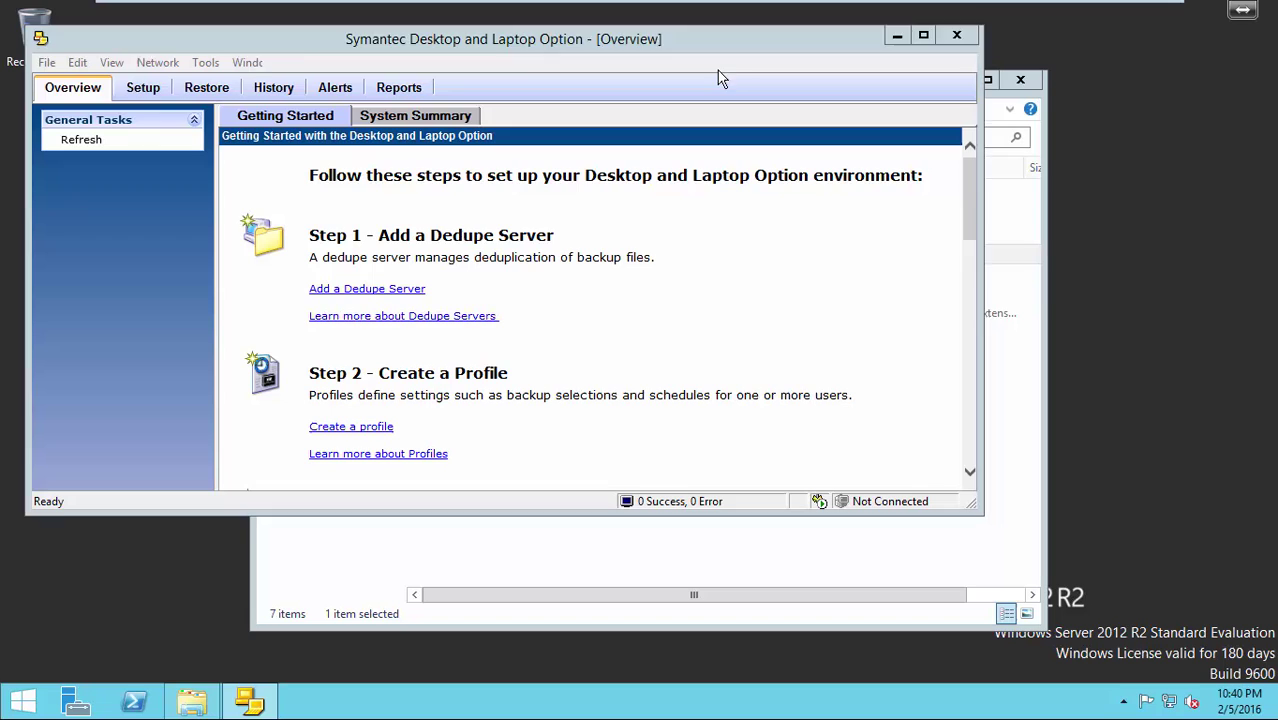
click(923, 35)
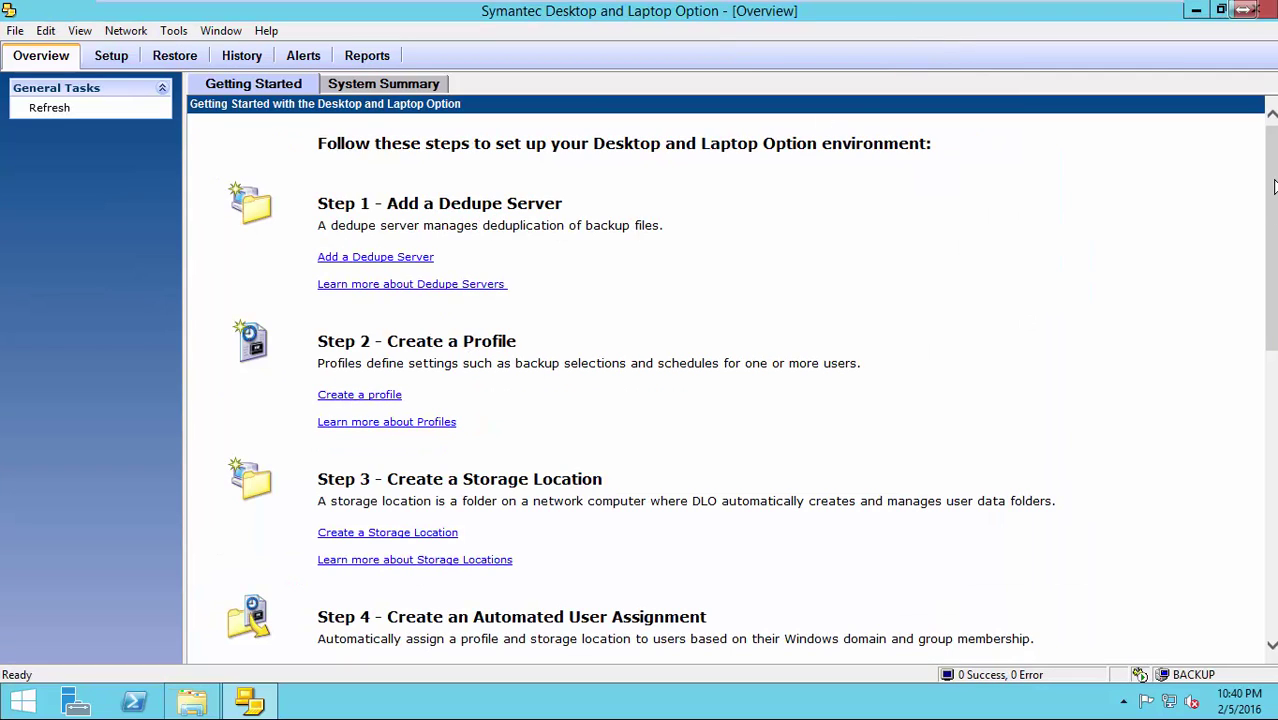
drag(1274, 186, 1241, 126)
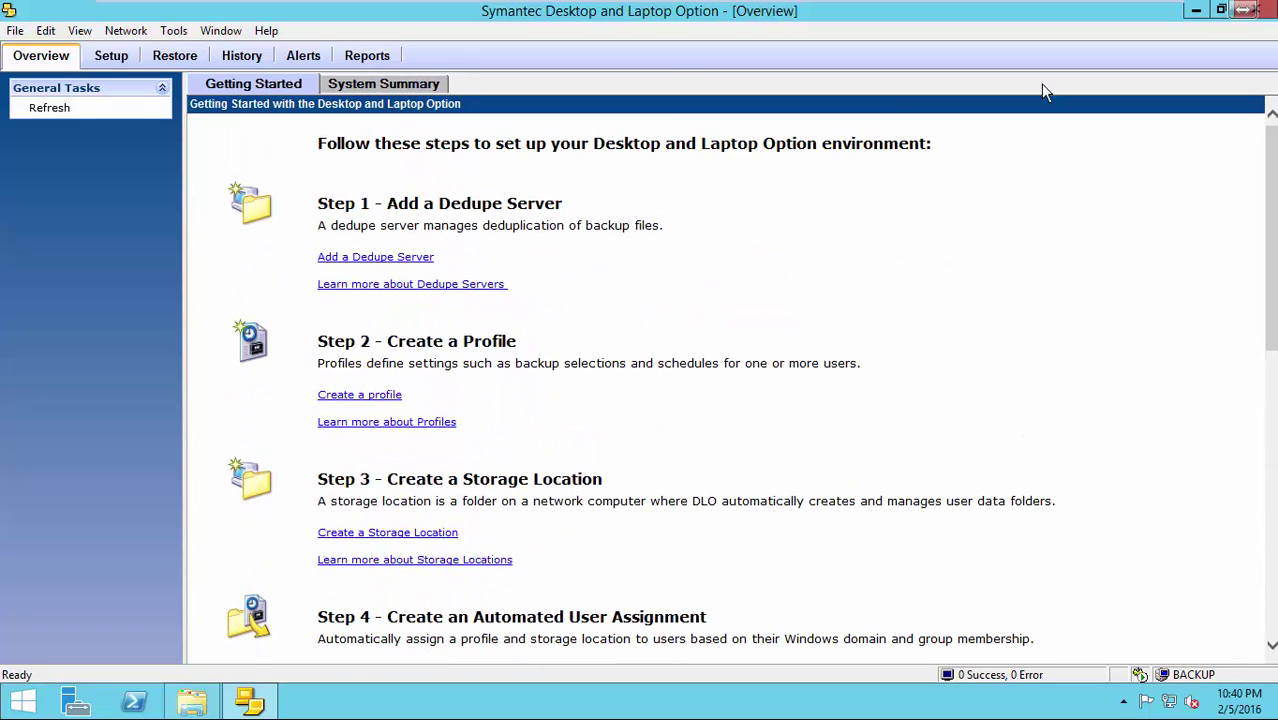